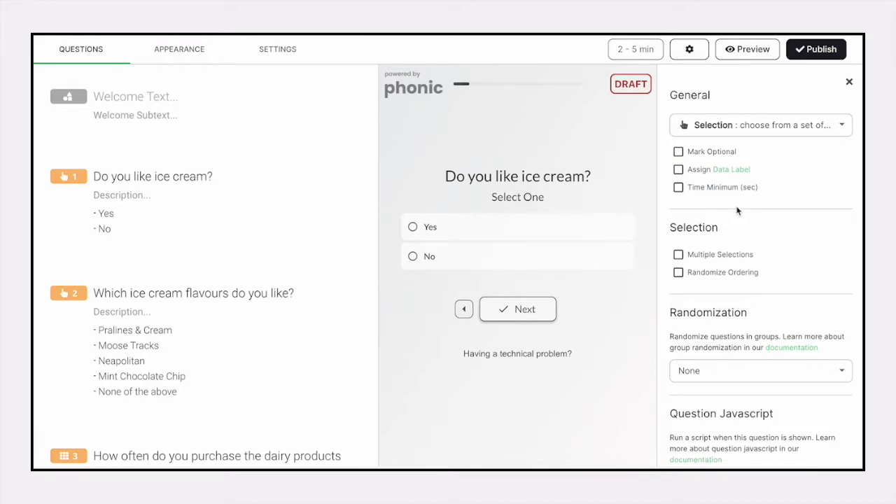
Mark the "Do you like ice cream?" question optional, assign the data label data1 and enable its time minimum.
left_click(678, 153)
left_click(679, 170)
left_click(798, 173)
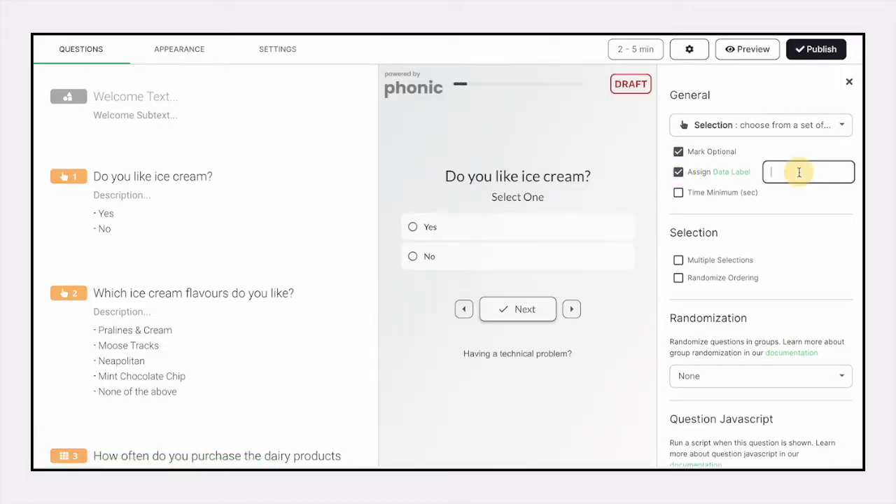
type("data1")
left_click(679, 196)
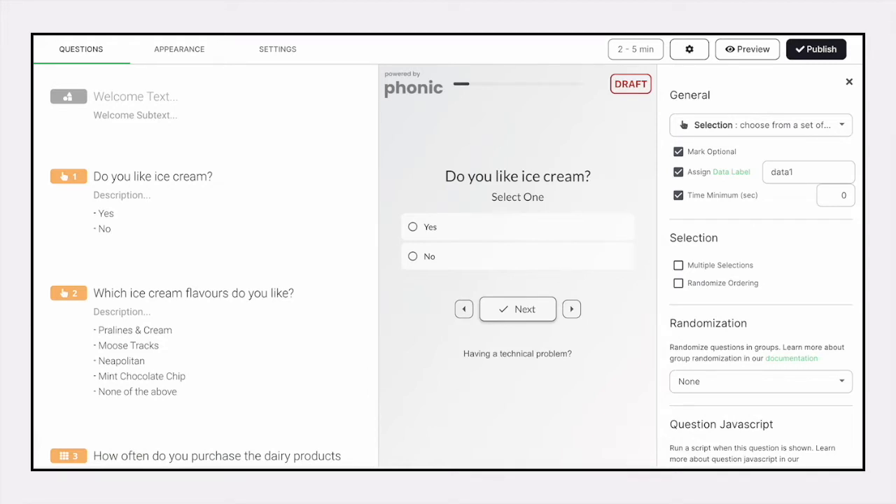
Assign the "Do you like ice cream?" question to randomization Group 1.
scroll(802, 410, "down", 1)
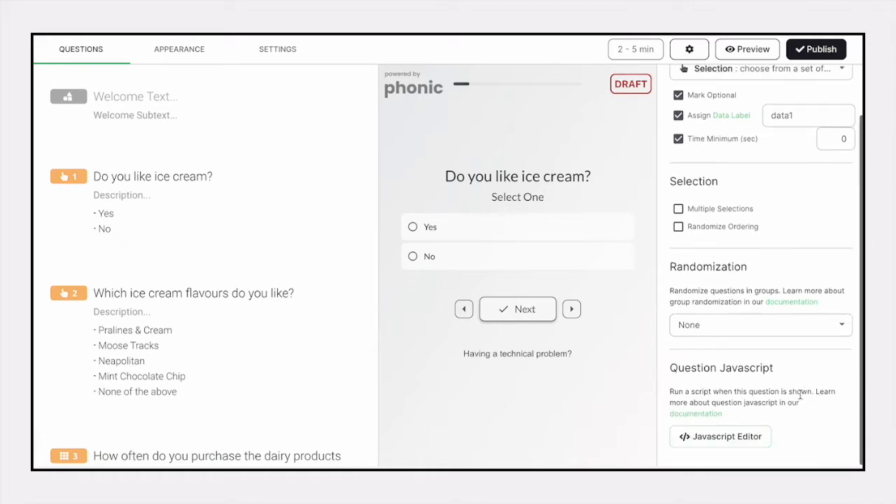
left_click(784, 329)
left_click(714, 346)
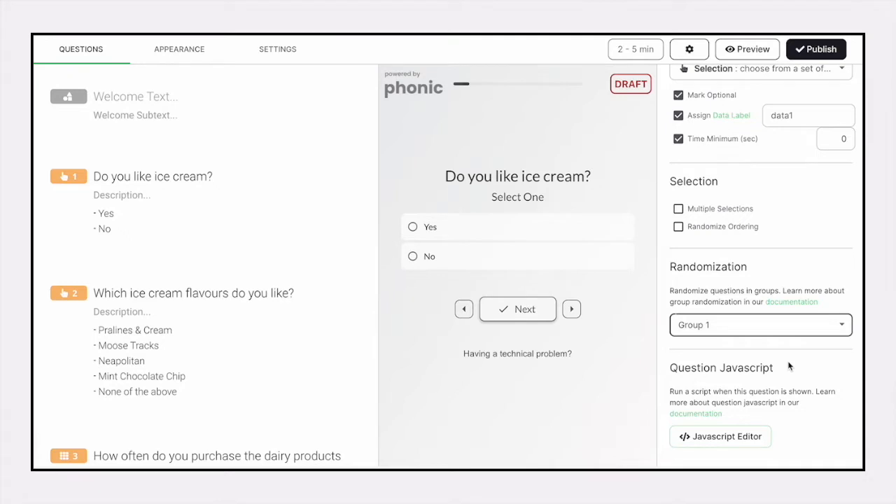
left_click(789, 366)
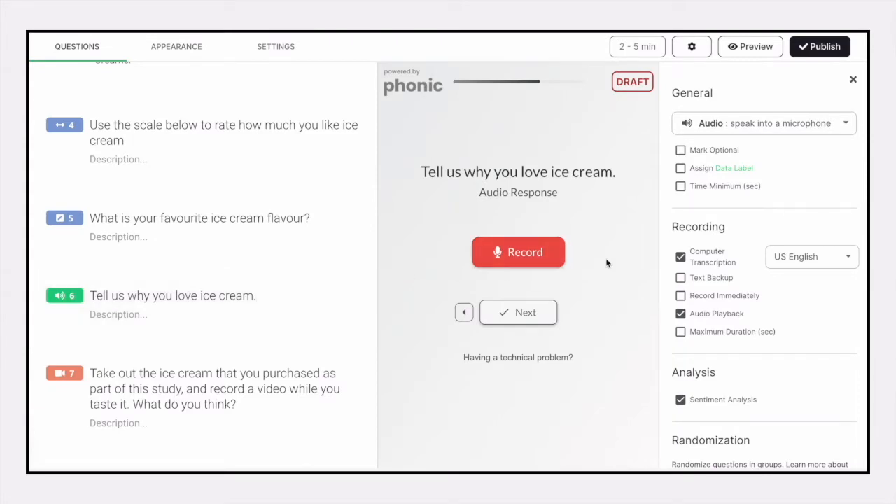
Examine the transcription languages available for the "Tell us why you love ice cream." audio question.
left_click(848, 258)
scroll(833, 378, "down", 3)
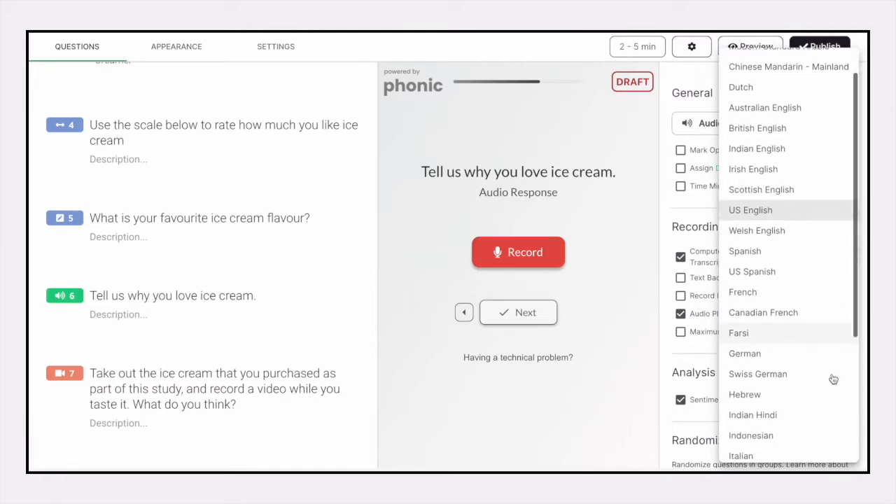
scroll(833, 379, "down", 2)
scroll(833, 378, "up", 3)
scroll(833, 379, "up", 2)
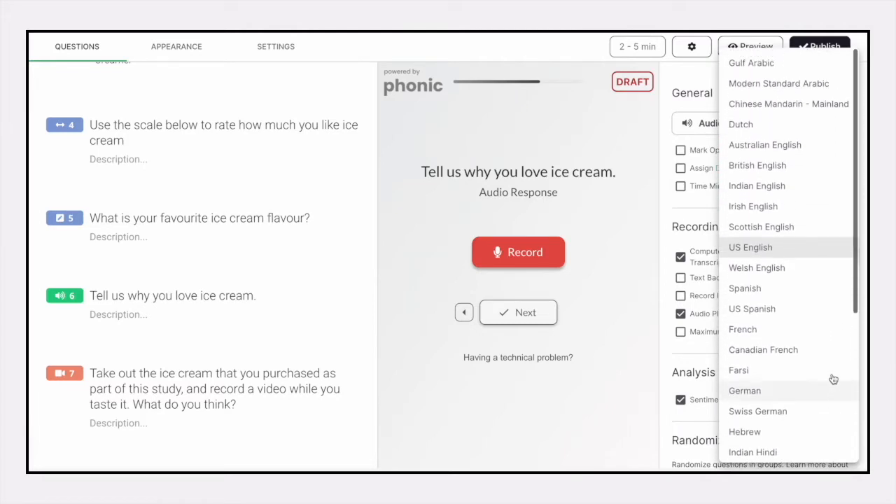
left_click(707, 303)
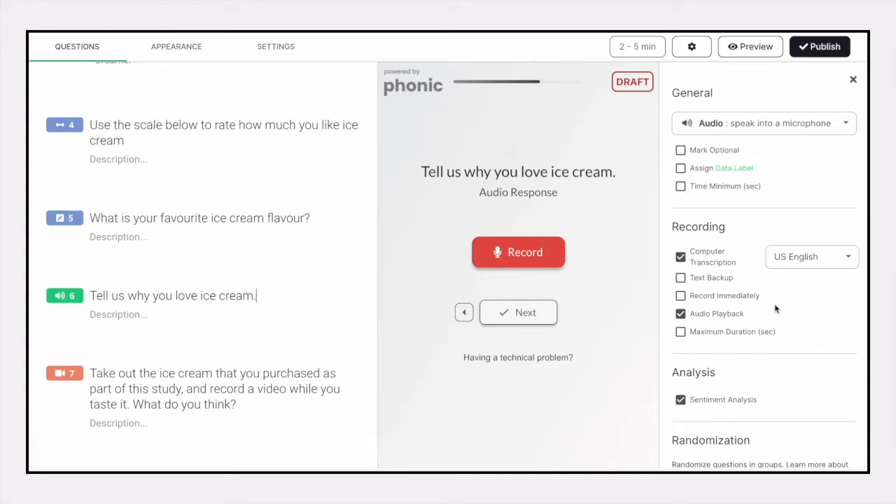
Turn off Computer Transcription and Audio Playback for the "Tell us why you love ice cream." question.
left_click(682, 259)
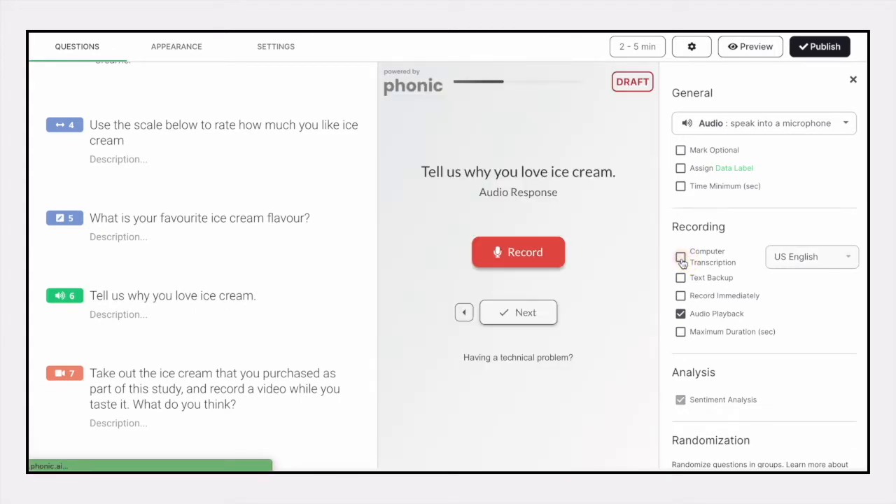
left_click(680, 316)
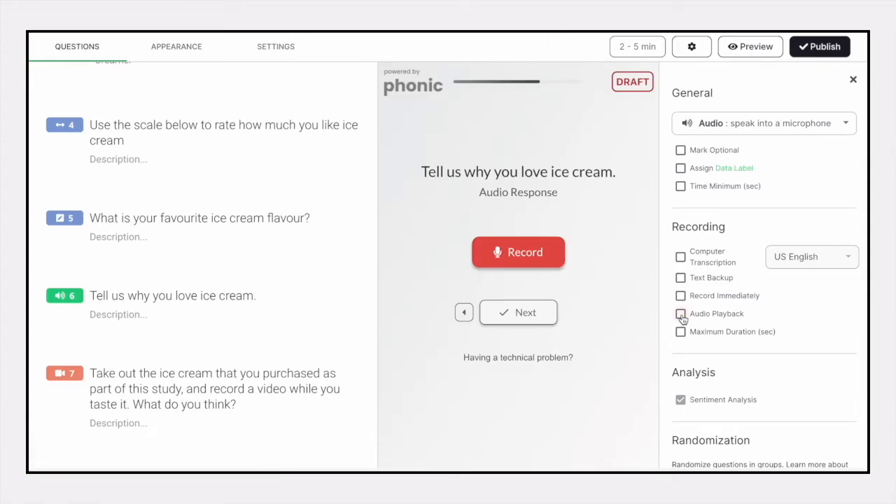
Try Text Backup and Record Immediately on the audio question in turn, switching each one off again.
left_click(681, 279)
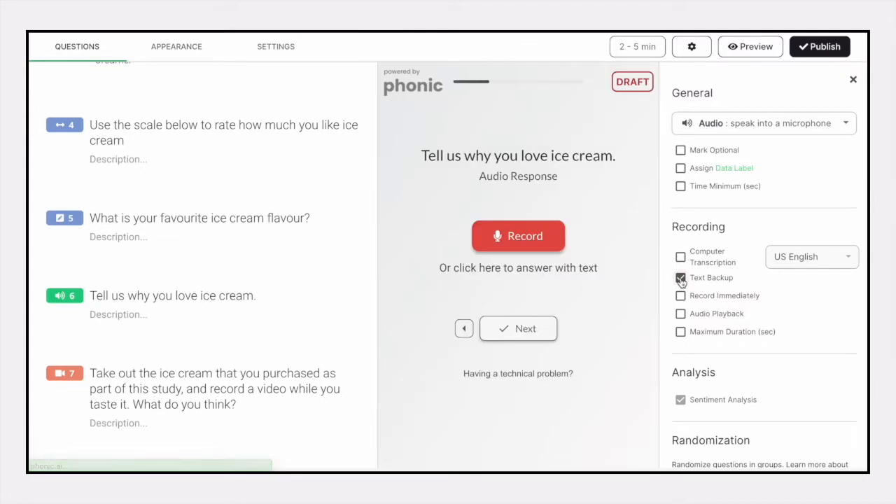
left_click(680, 278)
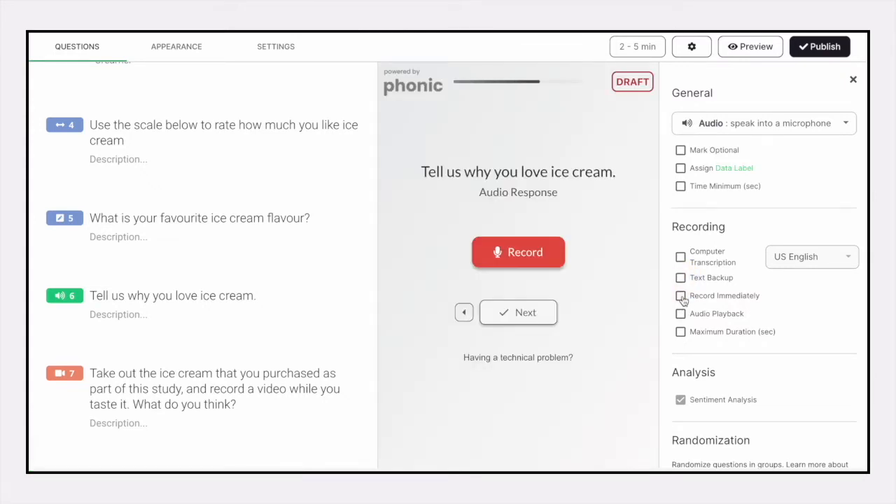
left_click(681, 297)
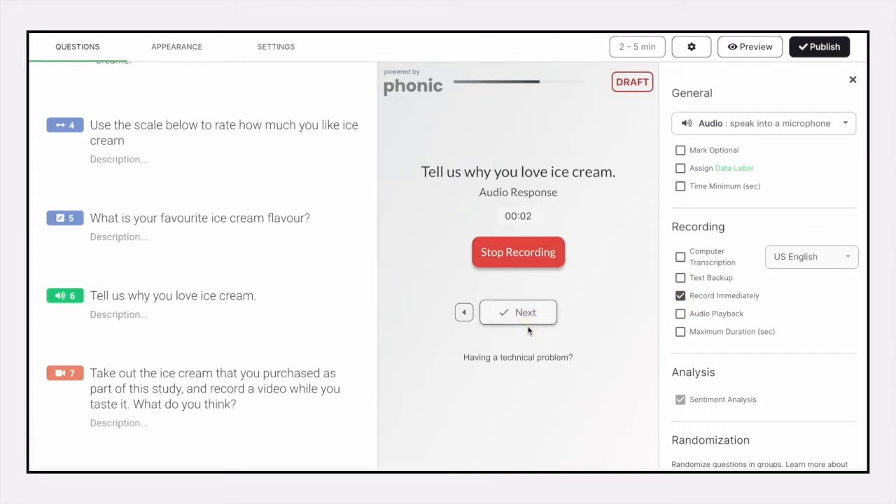
left_click(681, 295)
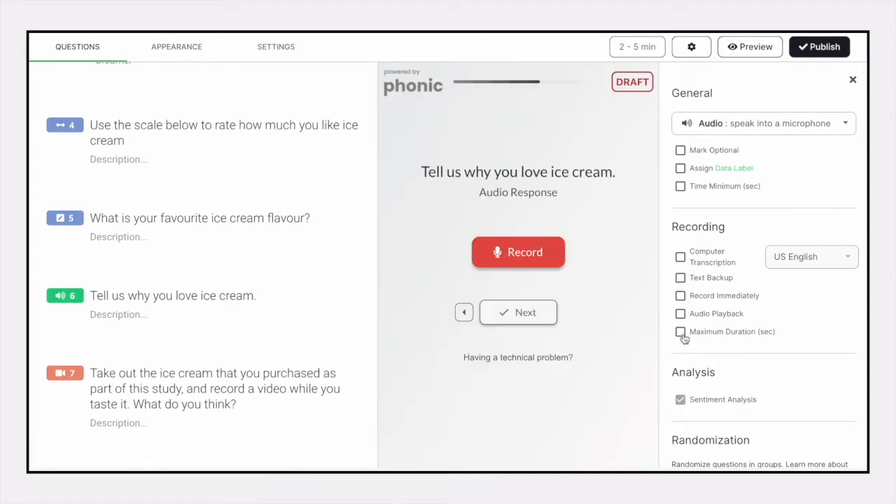
Enable a maximum recording duration of 60 seconds for the "Tell us why you love ice cream." audio question.
left_click(681, 333)
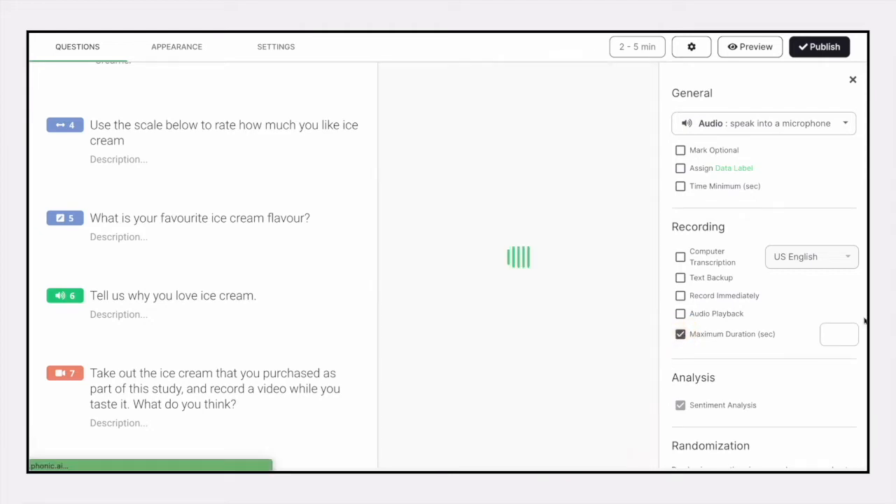
left_click(855, 329)
type("60")
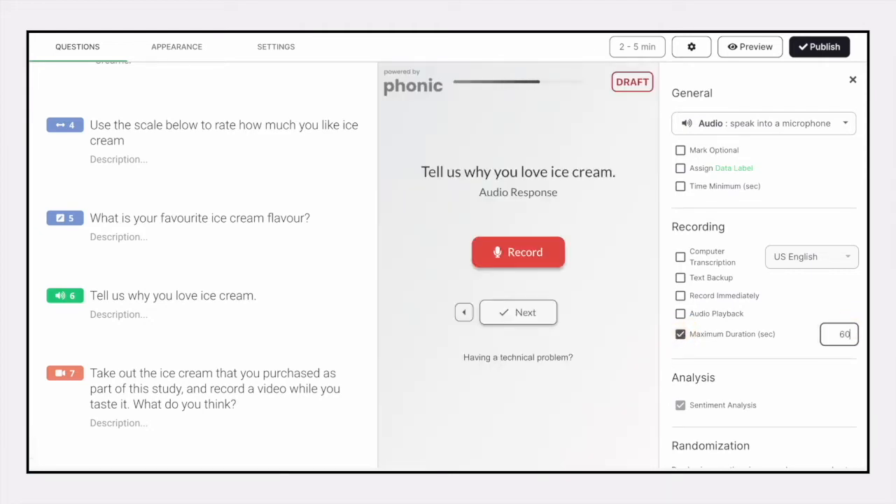
left_click(803, 346)
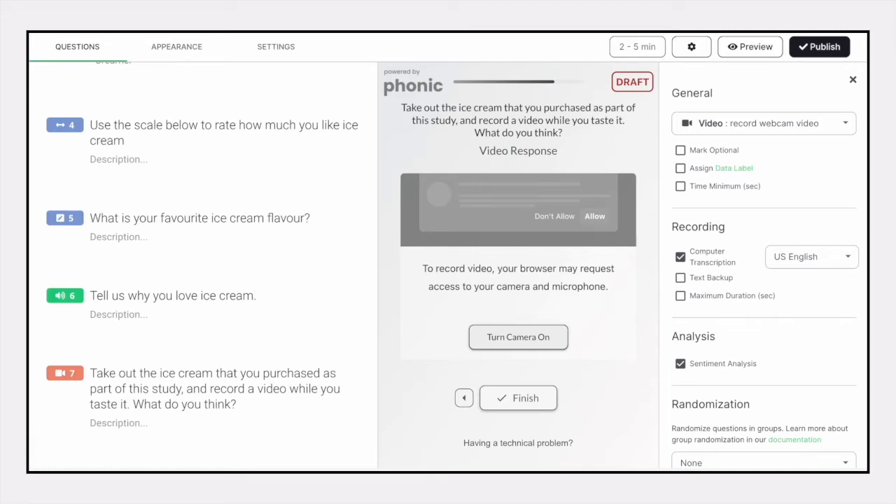
Set the ice cream tasting video question's transcription language to French and turn off its Computer Transcription.
left_click(853, 266)
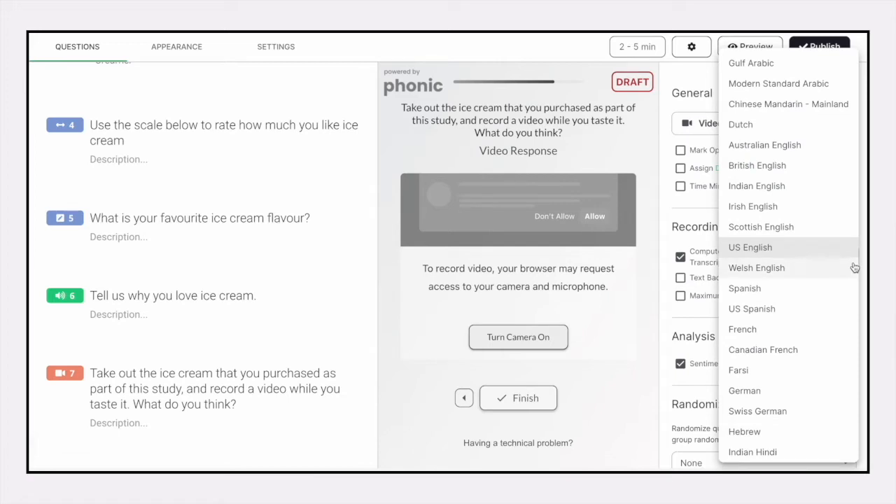
left_click(844, 333)
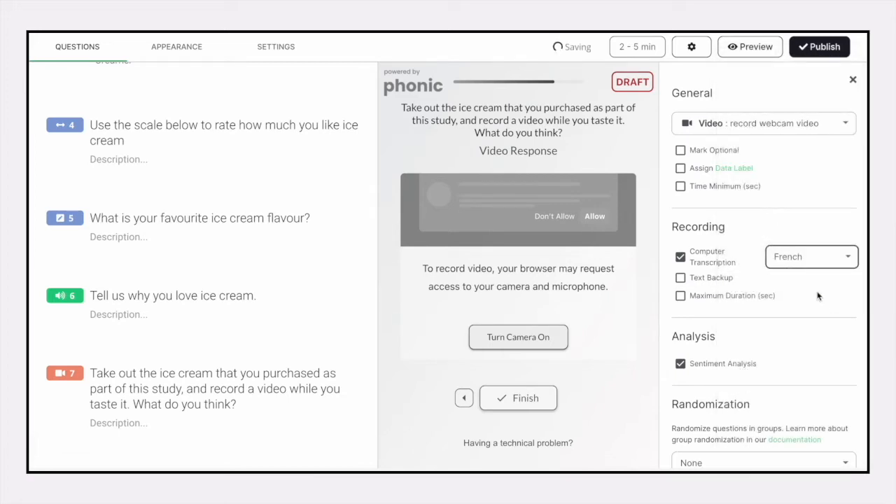
left_click(682, 258)
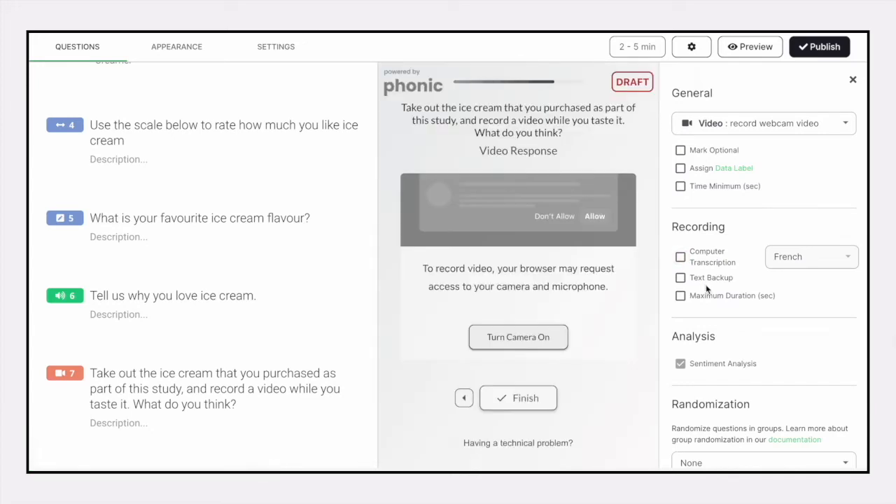
Try Text Backup on the video question and switch it off, and set a maximum recording duration of 60 seconds.
left_click(681, 279)
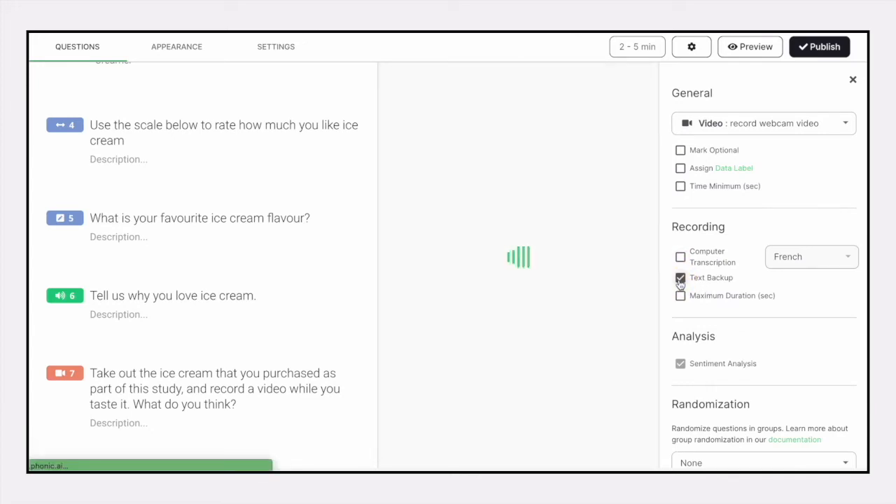
left_click(681, 279)
left_click(681, 296)
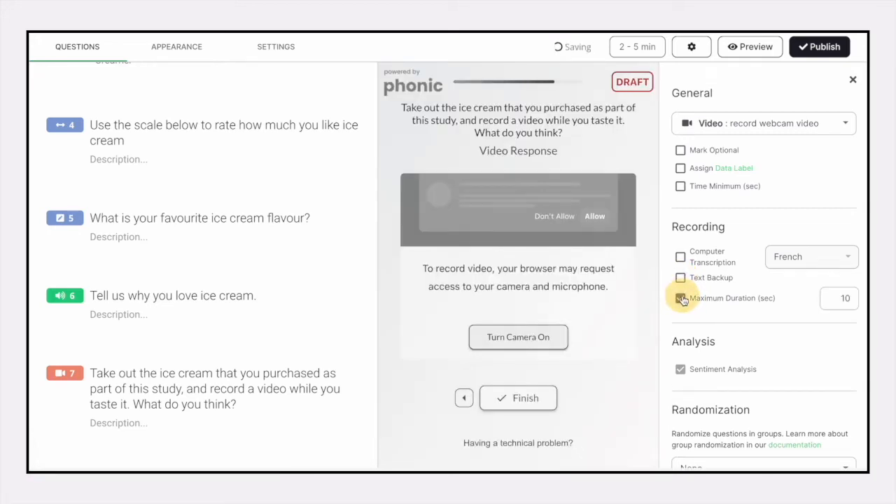
double_click(842, 299)
type("60")
left_click(797, 315)
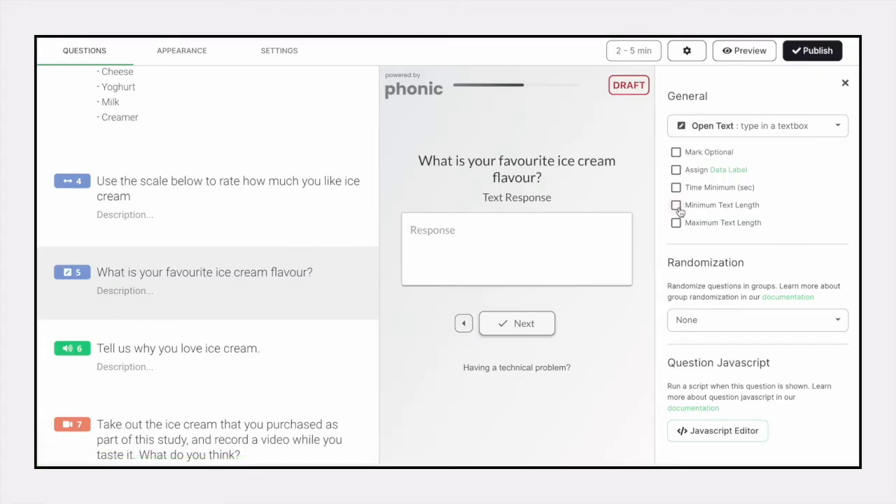
Enable a minimum text length of 50 on question 5 and start the preview response with "My favourite ice cream flavour is rocky road.".
left_click(676, 207)
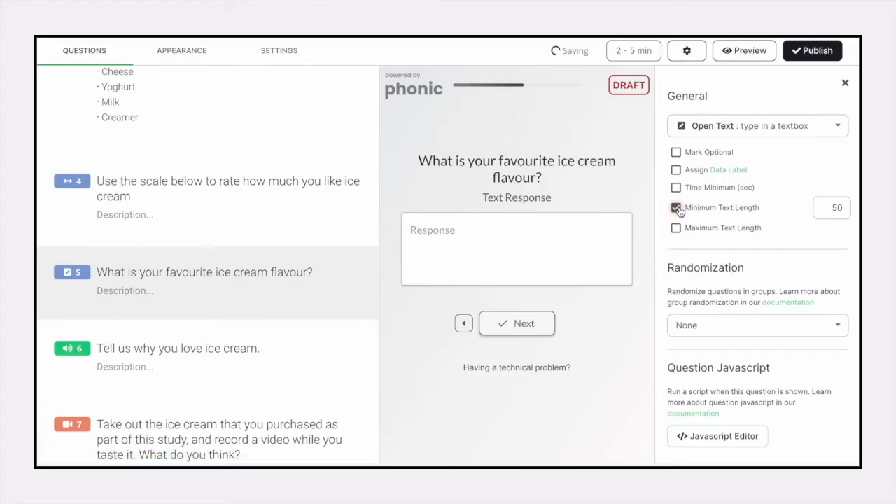
left_click(498, 234)
type("My ")
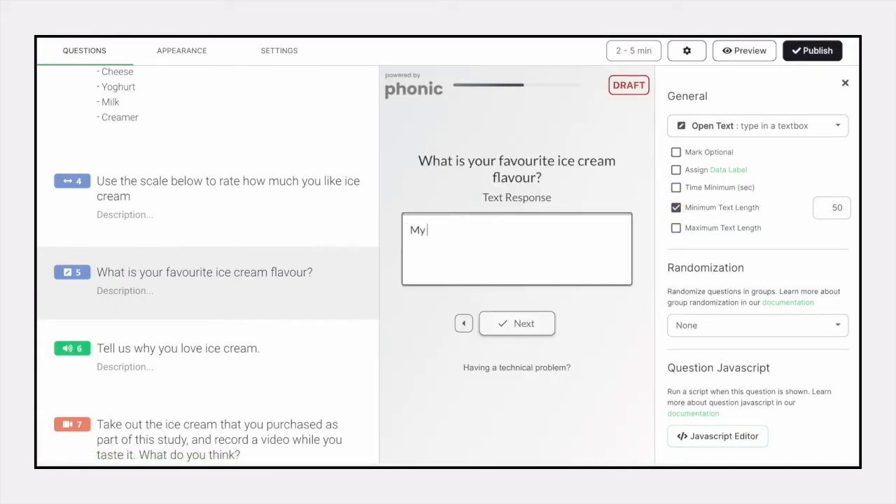
type("favourite ice cream ")
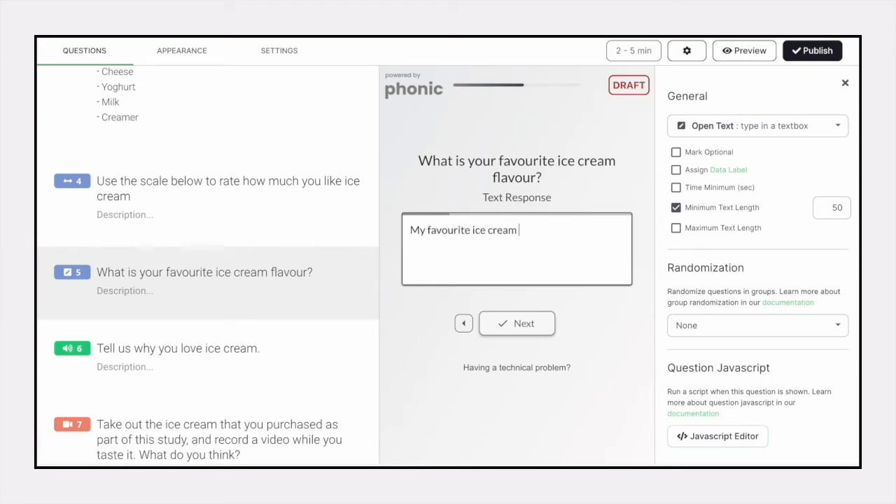
type("flavour is rocky road. ")
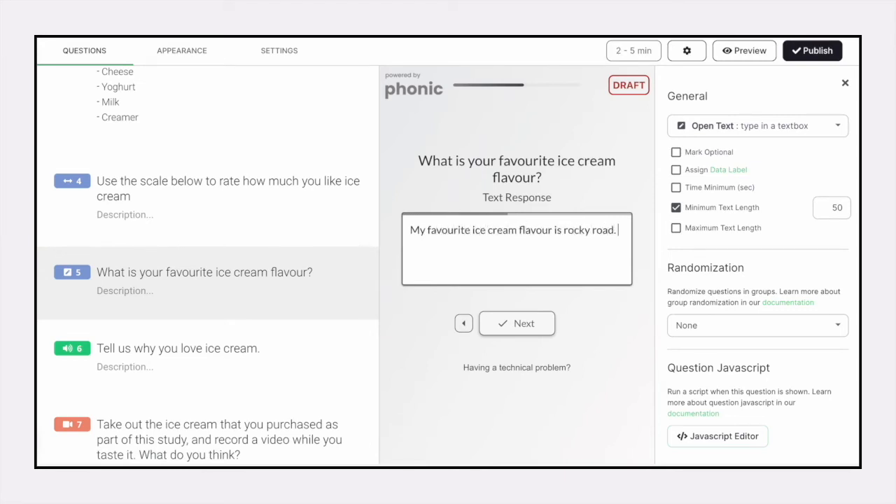
Complete the preview response with "I love this flavour because it reminds me of a summer day during my childhood.".
type("I love this flavour becaus")
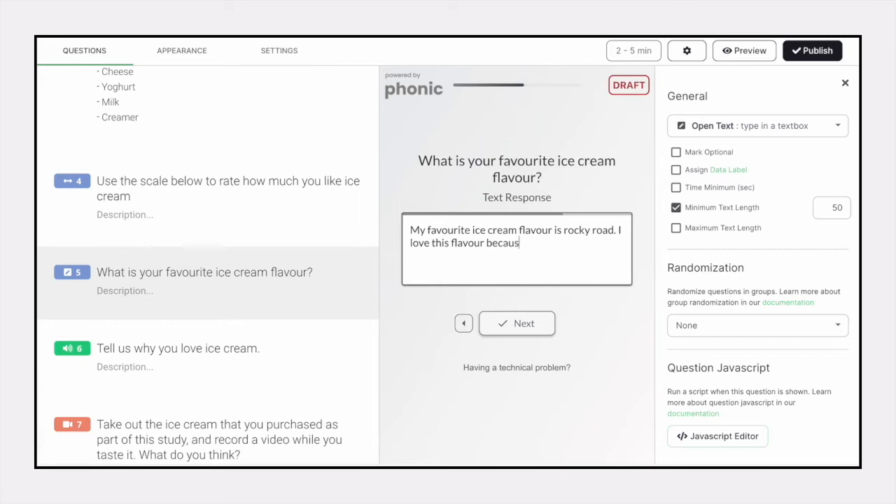
type("e it reminds me of")
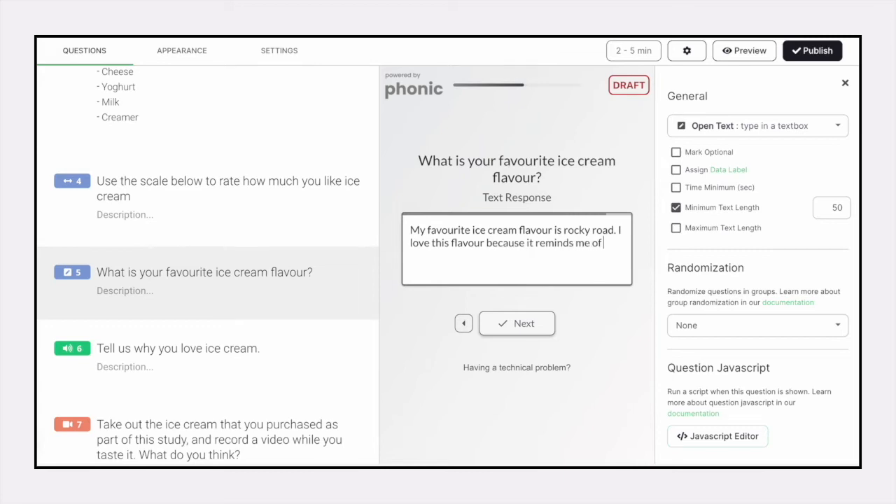
type(" a summer day in")
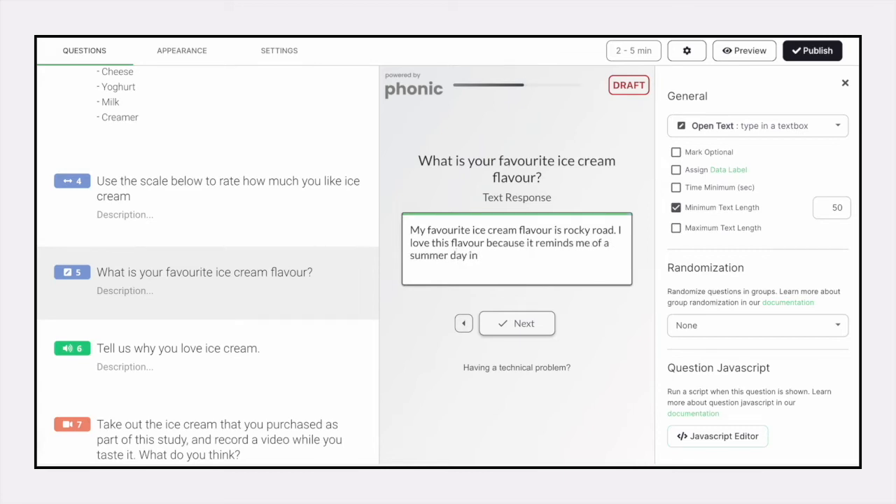
key("BackSpace")
key("BackSpace")
type("during my childhood.")
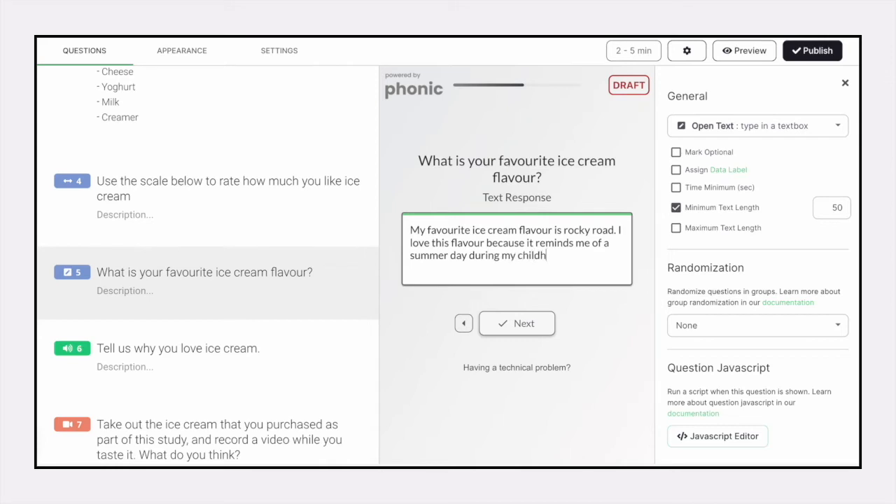
Enable a maximum text length of 50 on question 5 and test it with a long preview response about rocky road and the ice cream truck.
left_click(677, 230)
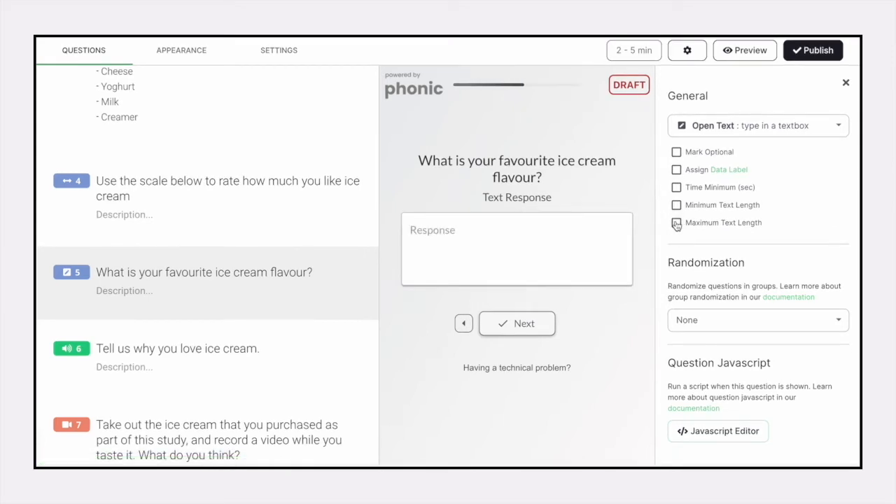
left_click(540, 238)
type("My favourite ice-cream flavour is rocky road. I love this flavour because it reminds me of a hot summer day during my childhood. We would run up to")
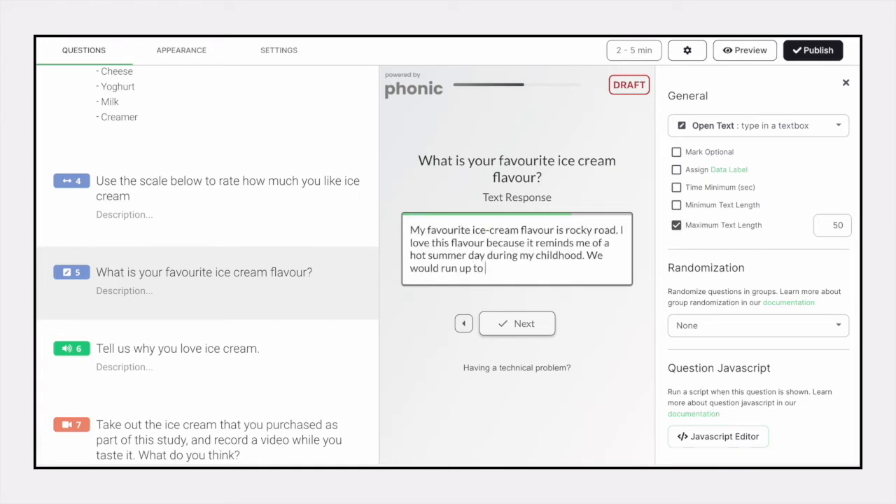
type(" the ice cream truck and bring our allowance chang")
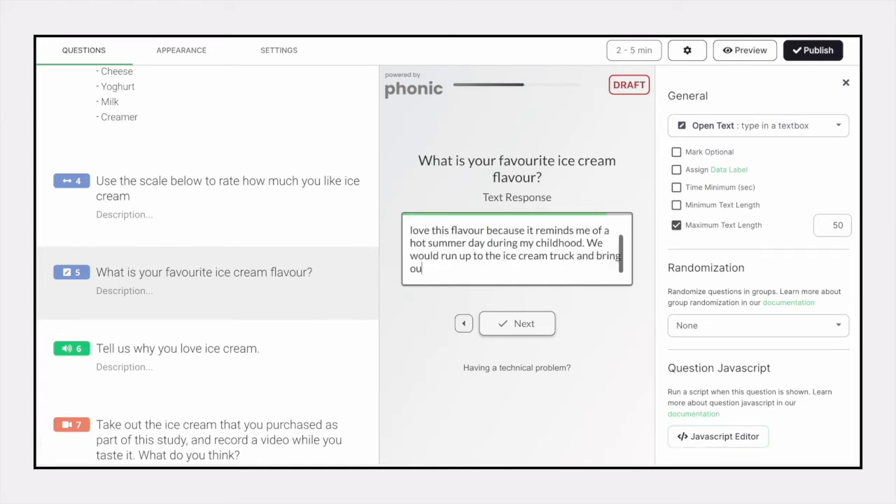
type("e. I loved it!")
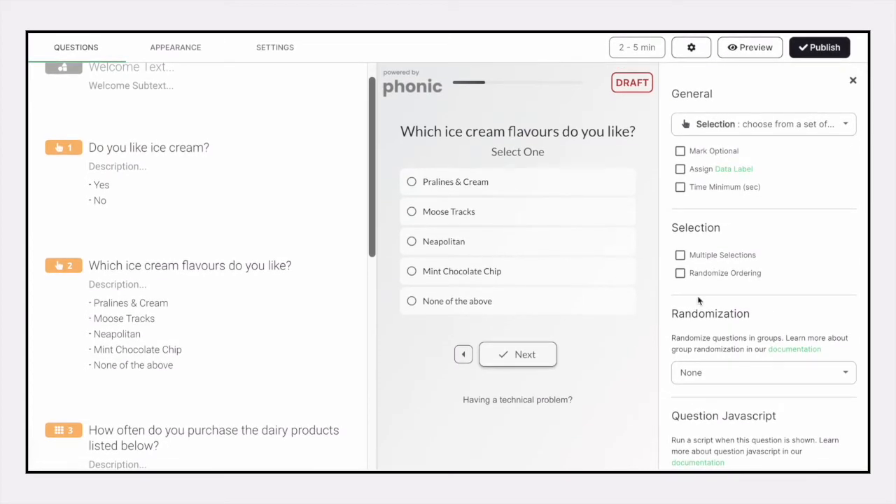
Allow multiple selections and randomize the answer order on question 2, and anchor the "None of the above" option.
left_click(680, 256)
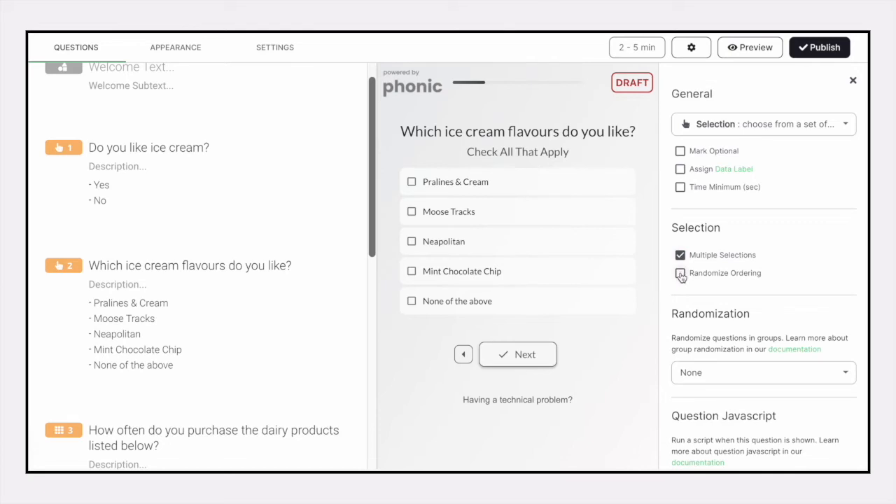
left_click(680, 274)
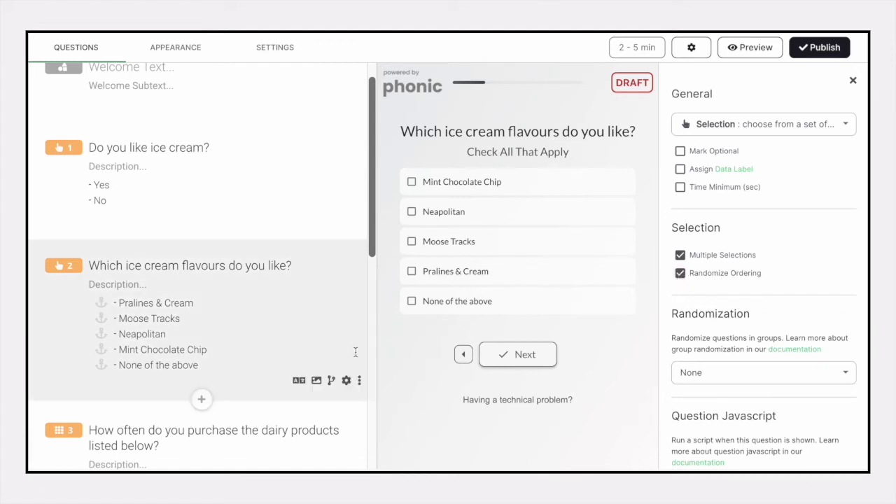
left_click(102, 369)
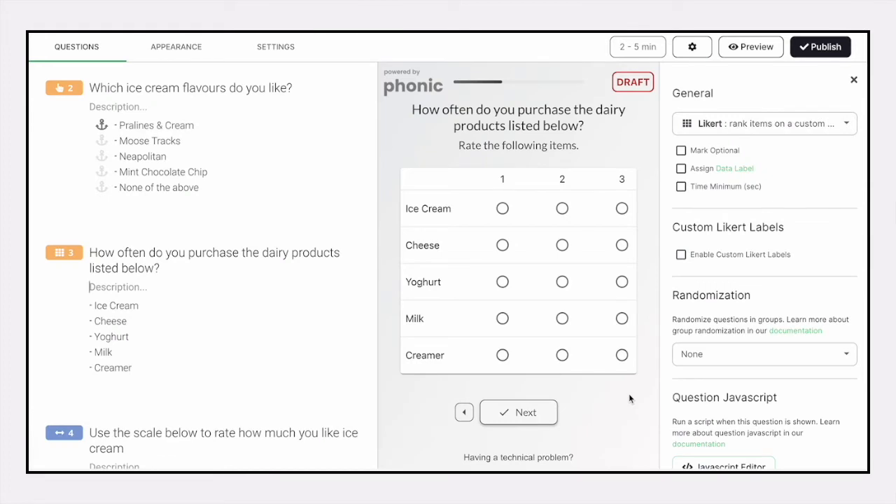
Enable custom Likert labels on question 3 and name the first three Daily, Weekly and Monthly.
left_click(682, 255)
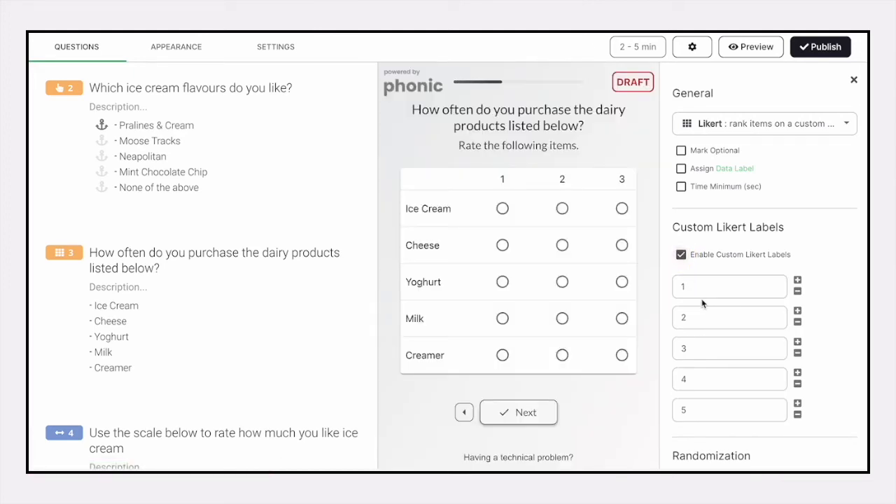
scroll(703, 303, "down", 1)
left_click(704, 254)
type("Daily")
left_click(703, 281)
key("BackSpace")
type("Weekly")
left_click(707, 315)
key("BackSpace")
type("Monthly")
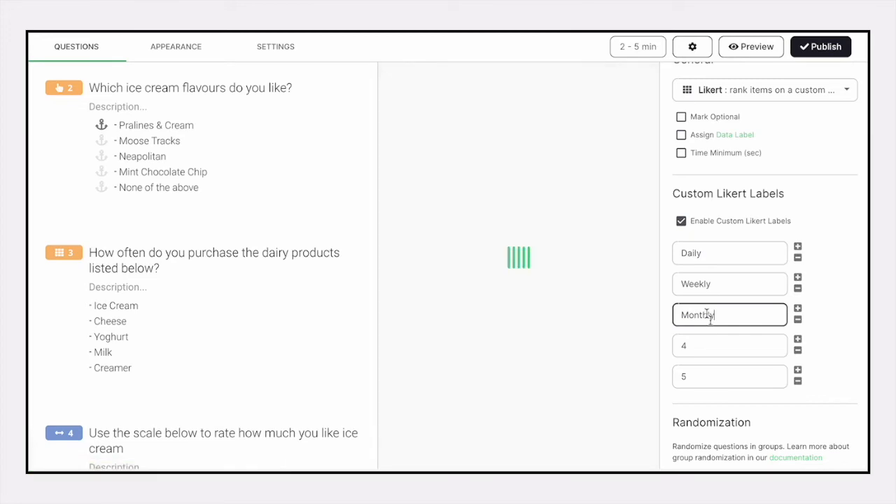
Name the fourth and fifth Likert labels of question 3 Yearly and Never.
left_click(721, 345)
key("BackSpace")
type("Yea")
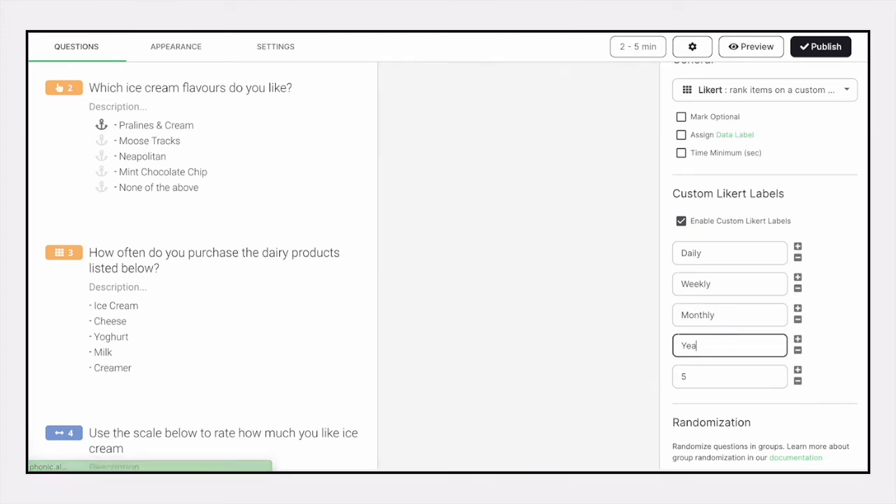
type("rly")
left_click(704, 375)
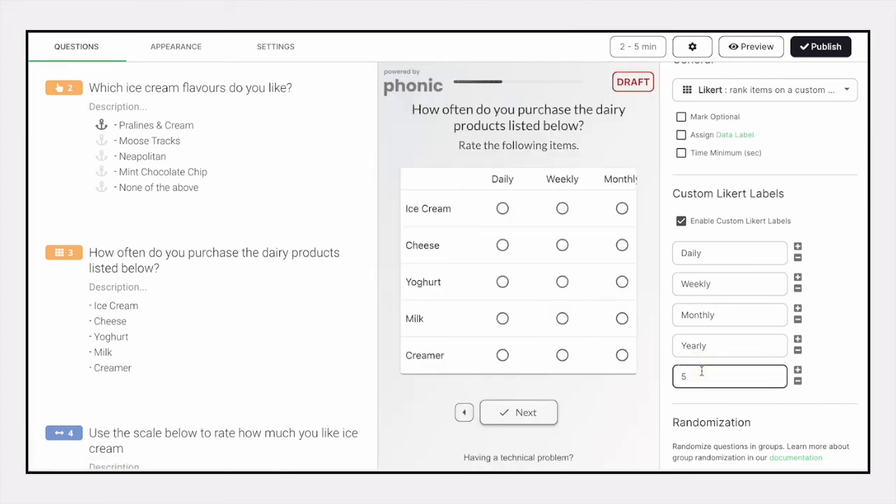
key("BackSpace")
type("Never")
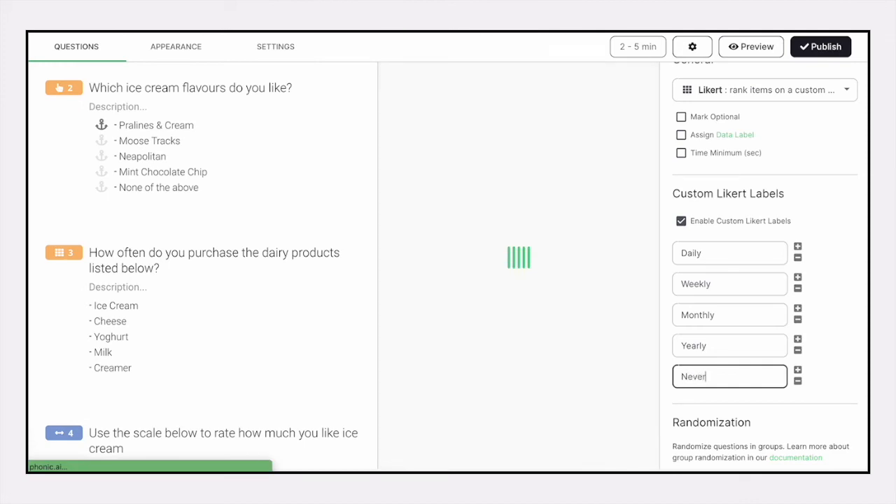
Append a grinning emoji to the Daily label and edit the Never label, checking the remaining rating columns in the preview.
left_click(740, 254)
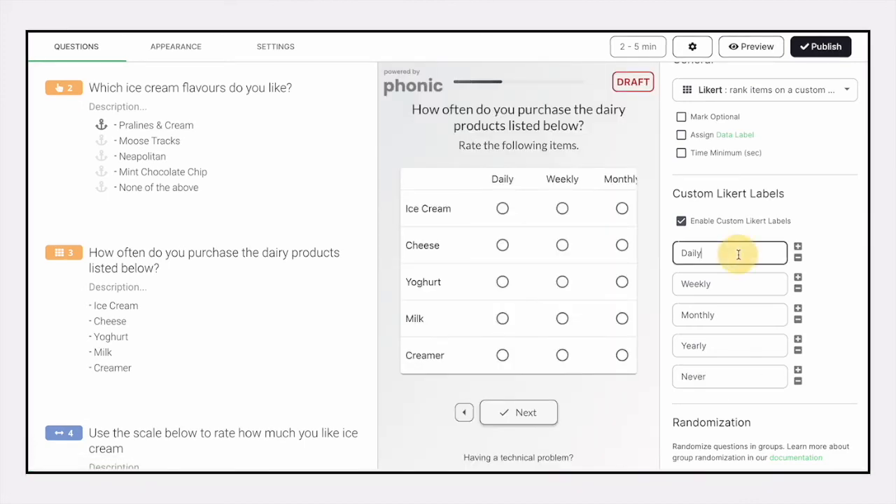
double_click(752, 375)
left_click(752, 374)
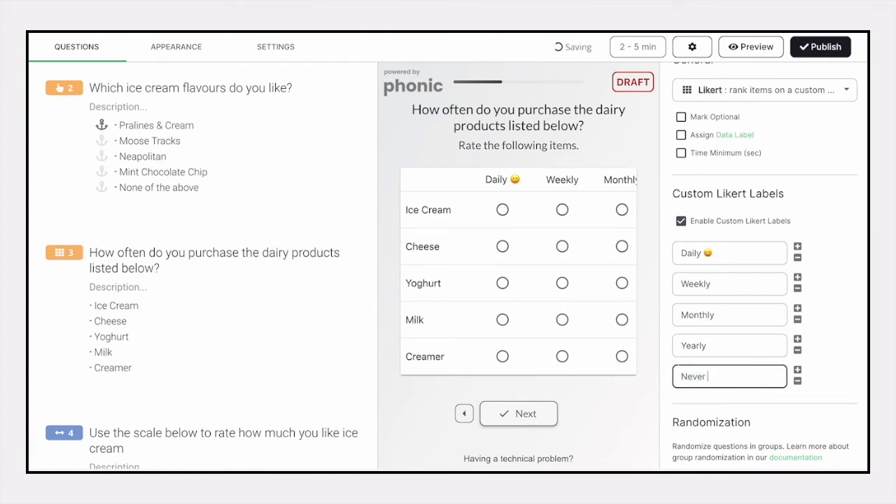
scroll(623, 334, "right", 3)
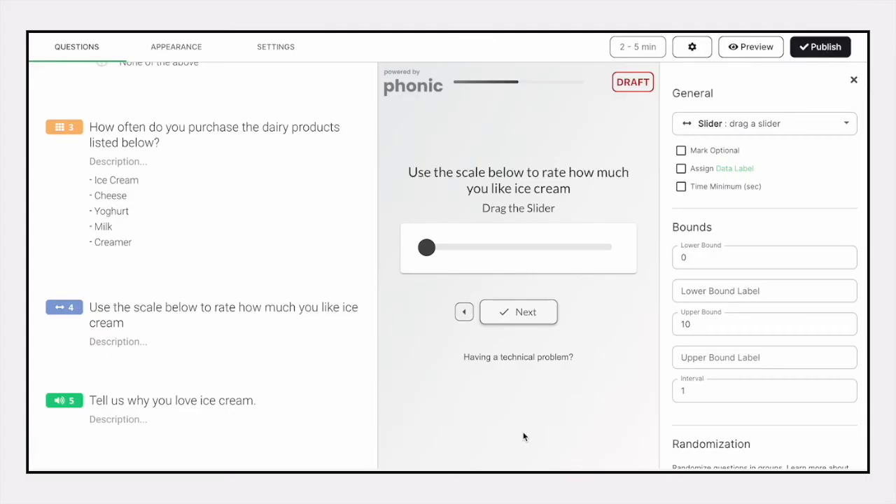
Examine the lower and upper bounds of the question 4 slider and test its full range in the preview.
scroll(704, 387, "down", 1)
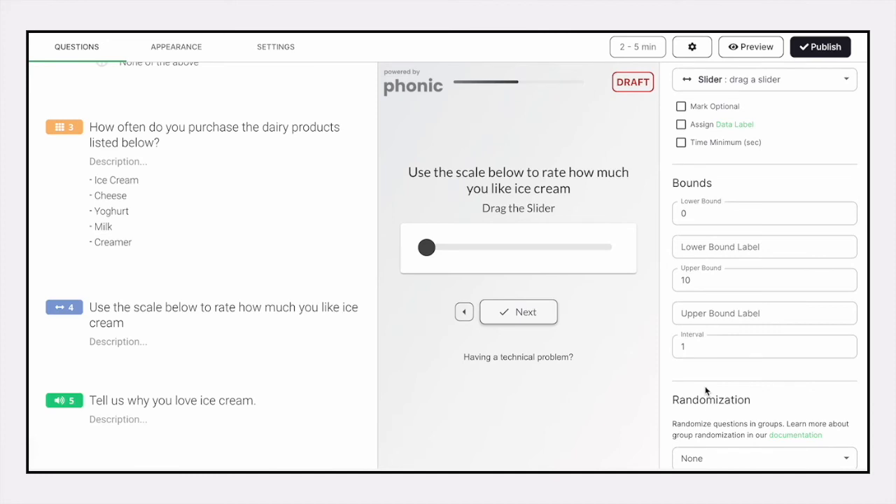
left_click(710, 218)
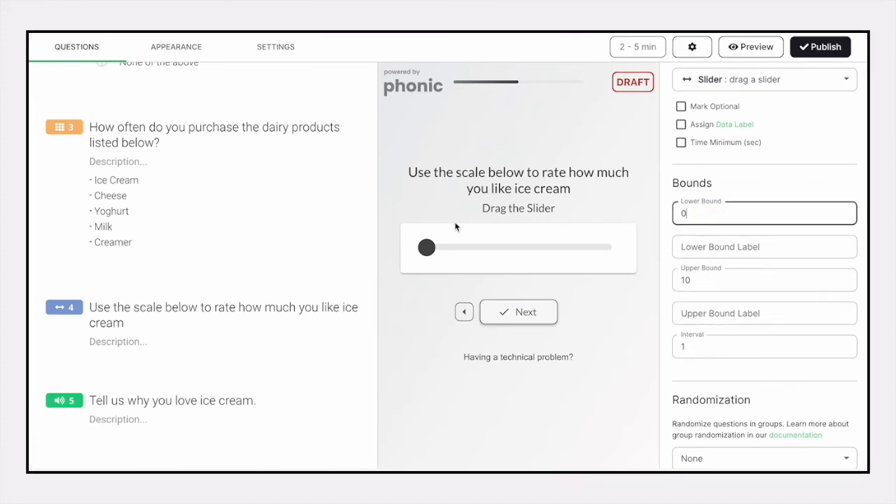
mouse_move(430, 247)
left_click(695, 282)
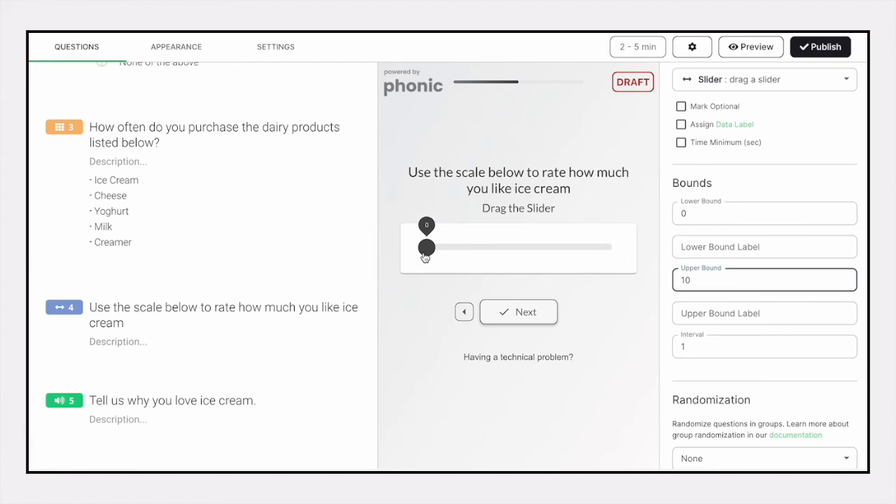
left_click_drag(427, 247, 614, 249)
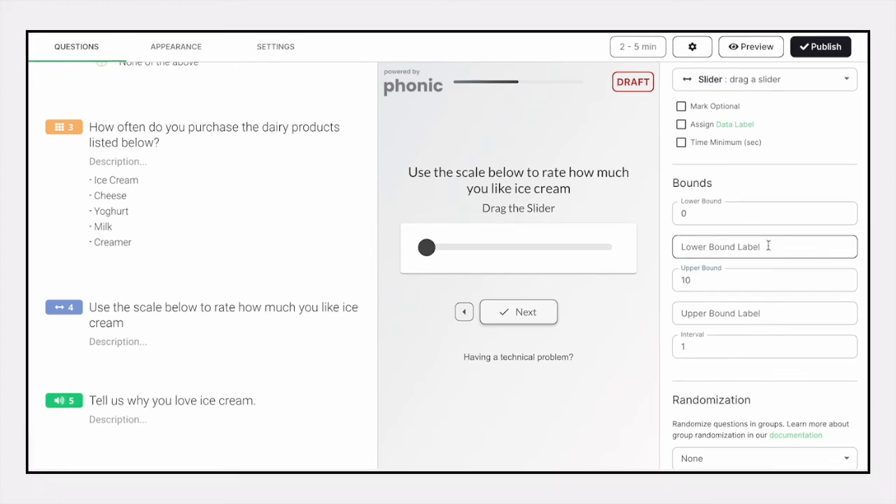
Label the slider's lower bound "Not at all 🤢" and its upper bound "I love it 😋".
left_click(768, 245)
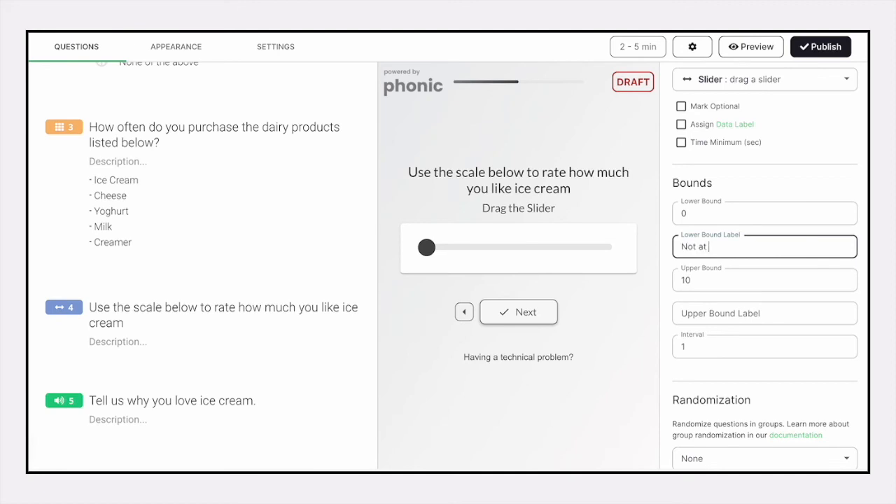
type("Not at all 🤢")
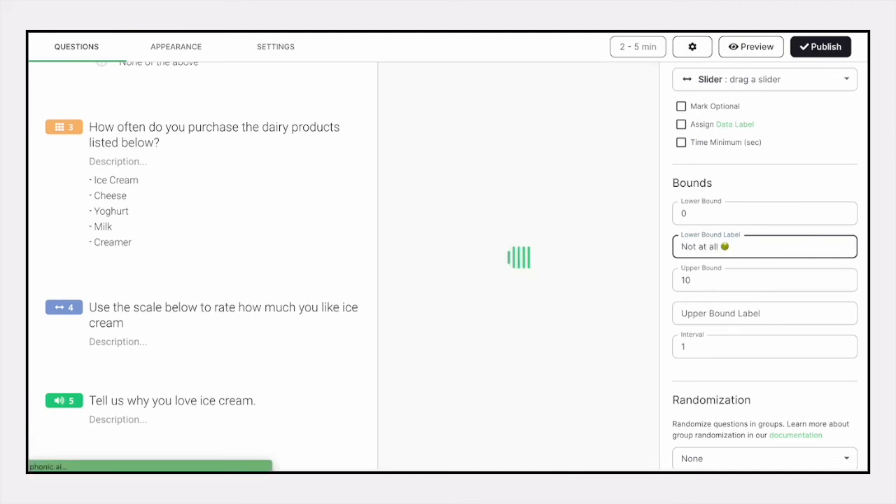
left_click(766, 315)
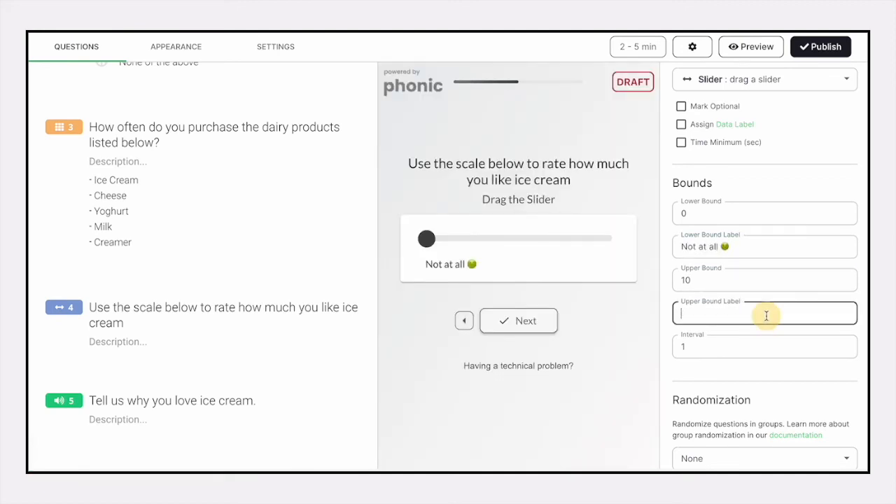
type("I love it 😜")
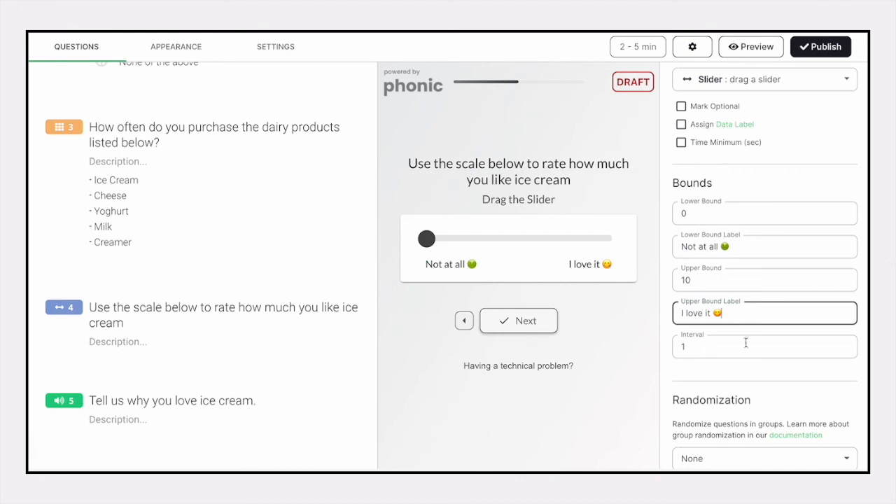
Set the slider interval to 2 and test it in the preview by moving the slider up to 10.
left_click(721, 348)
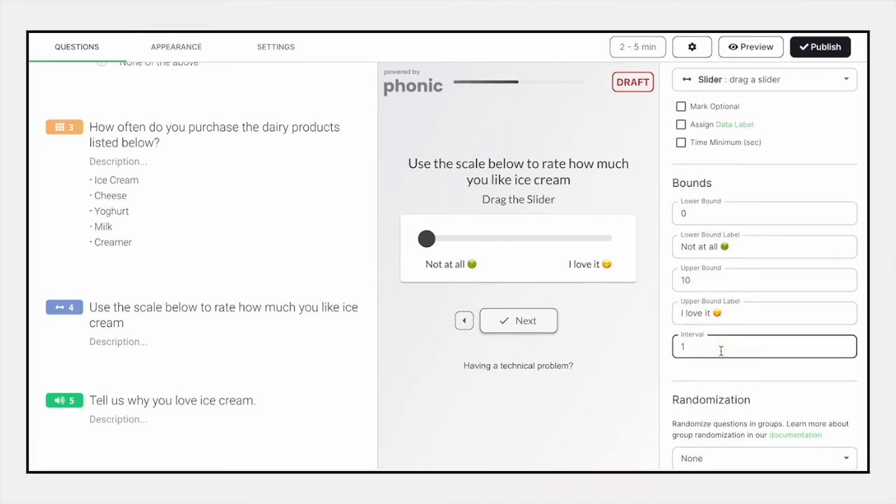
type("2")
left_click_drag(429, 241, 628, 251)
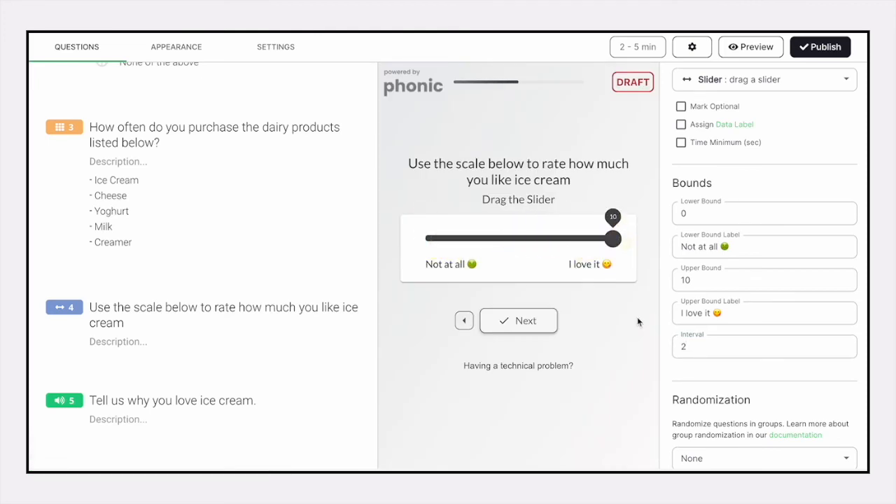